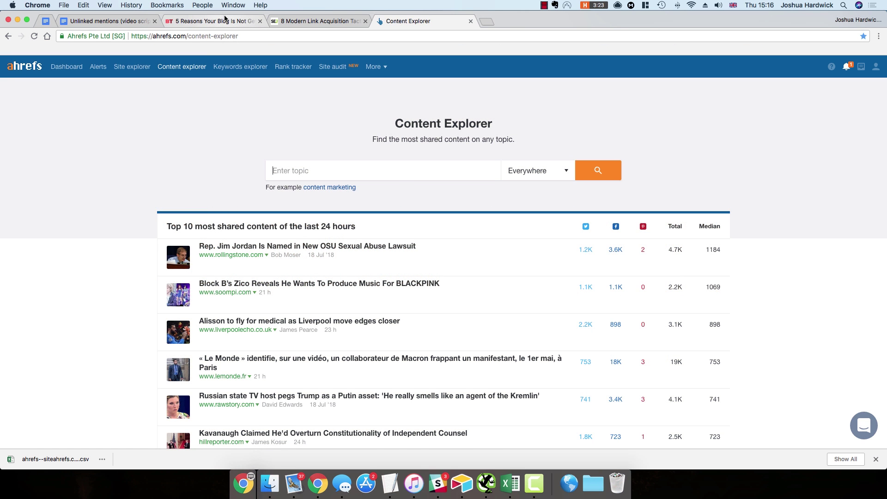
# - Browse articles mentioning Ahrefs, from Blogging Tips to the Search Engine Journal link-acquisition article
pyautogui.click(208, 20)
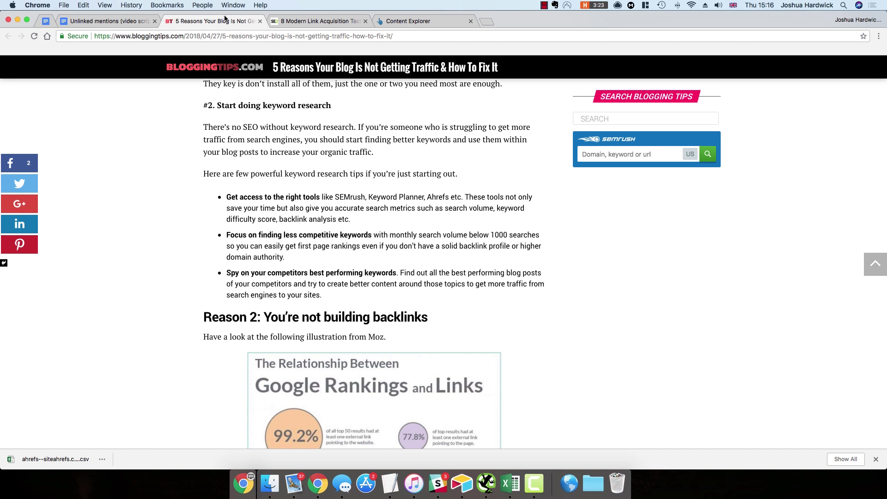
pyautogui.doubleClick(437, 197)
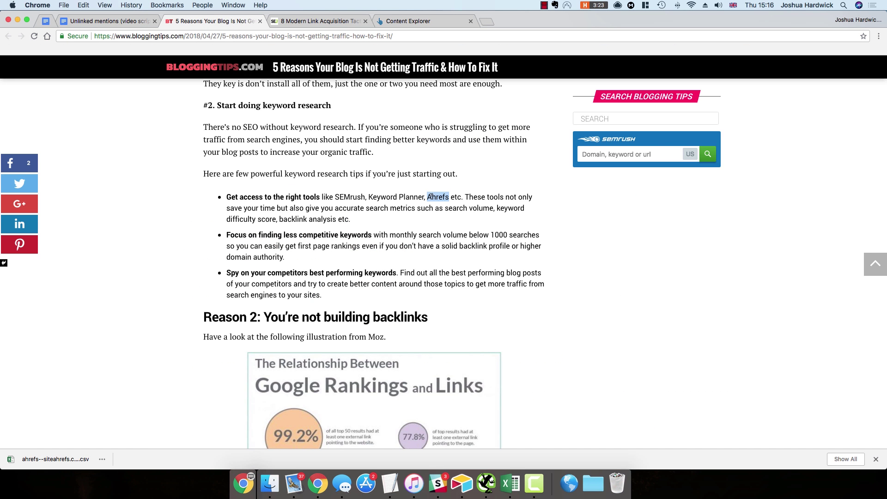
pyautogui.click(451, 219)
pyautogui.click(299, 24)
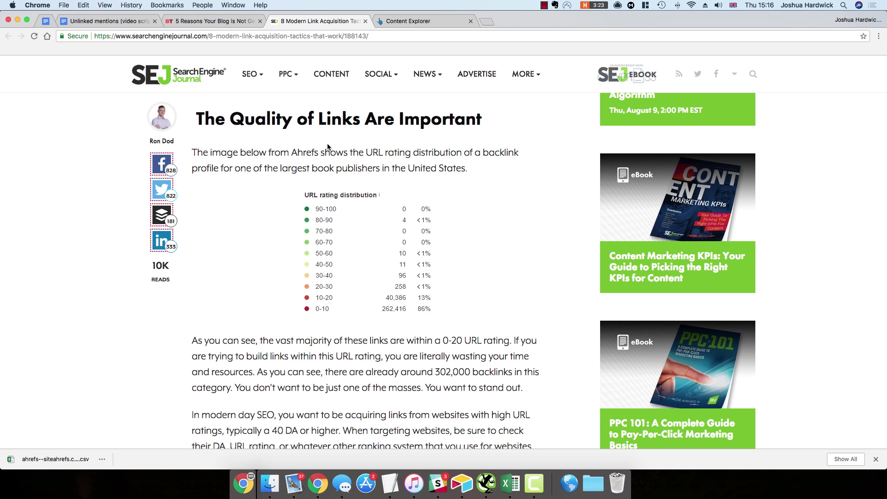
# - Switch back to the Content Explorer tab in Chrome after briefly showing Screaming Frog
pyautogui.click(416, 21)
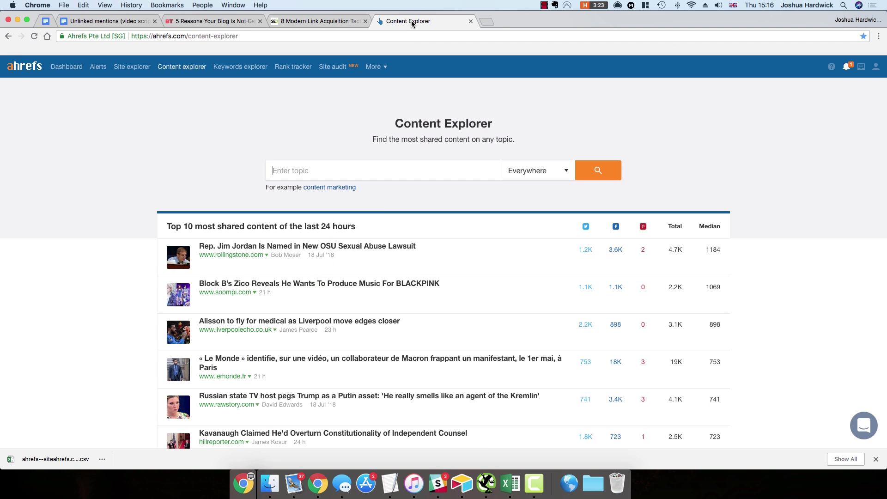
pyautogui.click(487, 483)
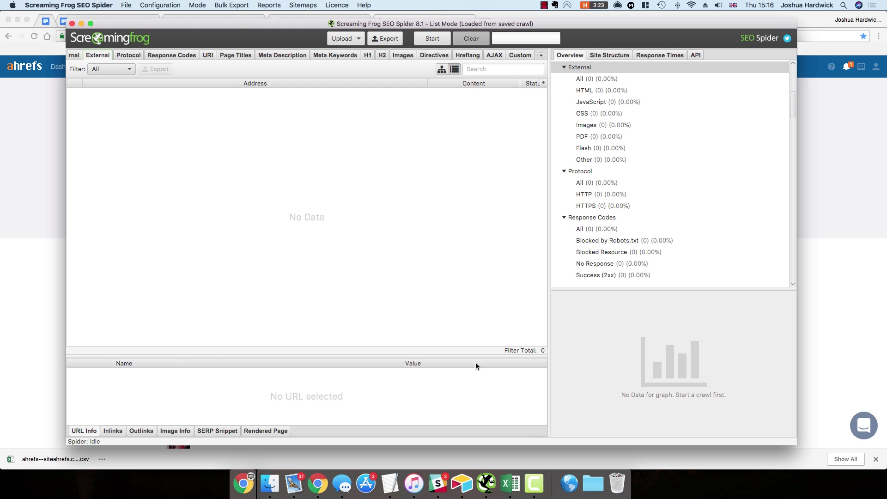
pyautogui.click(11, 188)
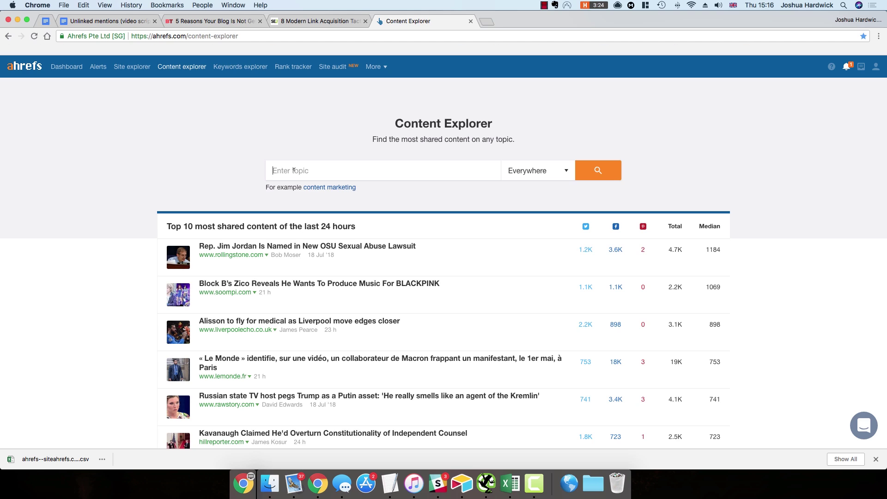
pyautogui.write('"ahrefs" -')
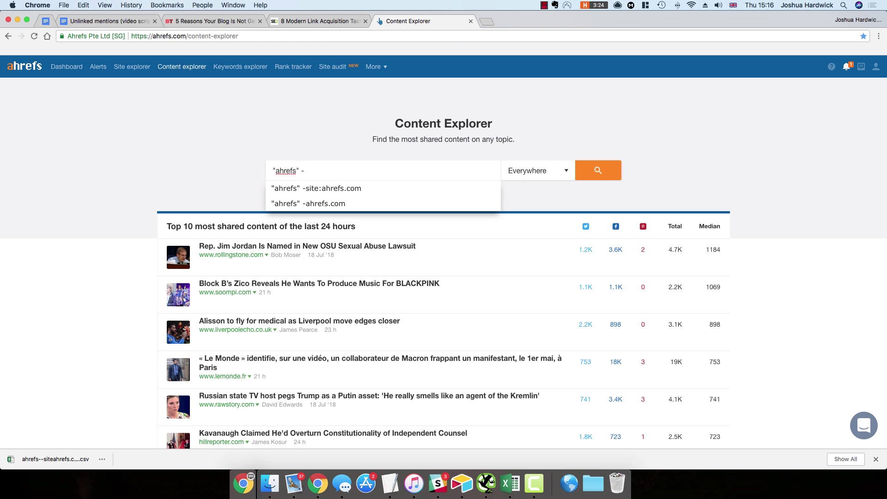
pyautogui.write('site:ahrefs.')
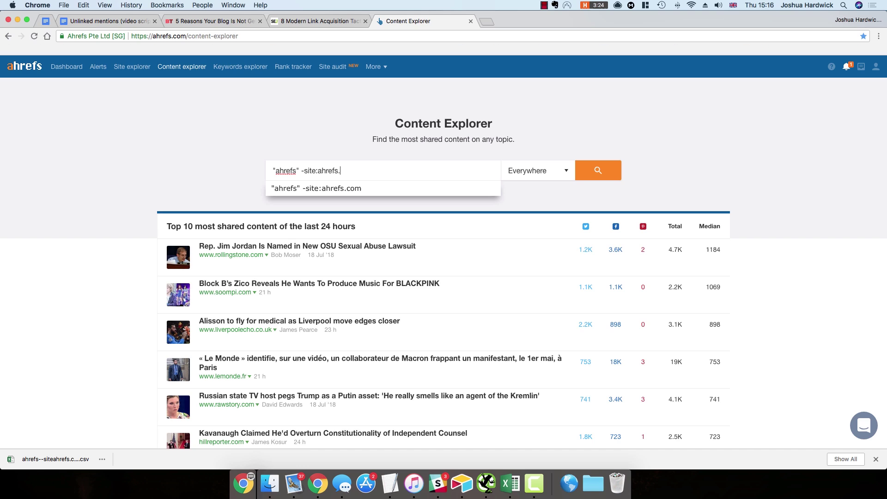
pyautogui.write('com')
# - Run the topic search "ahrefs" -site:ahrefs.com, returning 15,534 results
pyautogui.click(593, 171)
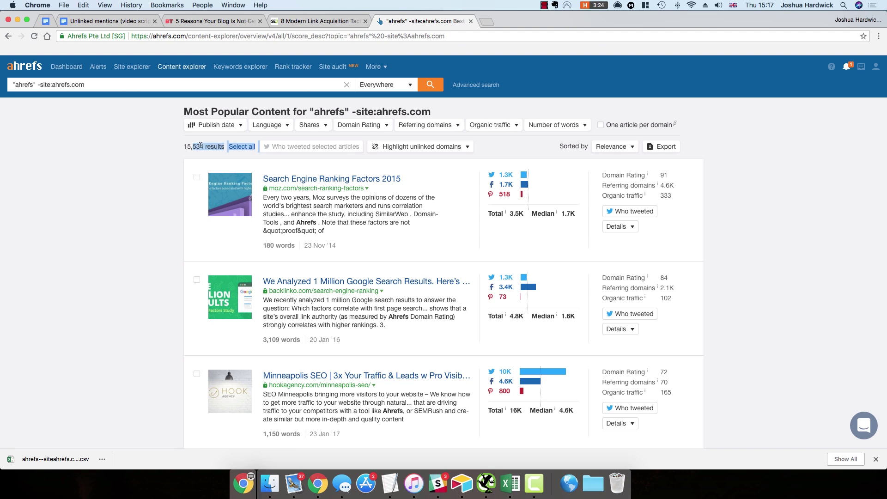
# - Restrict the 15,534 results to English-language pages
pyautogui.moveTo(207, 147); pyautogui.dragTo(186, 147)
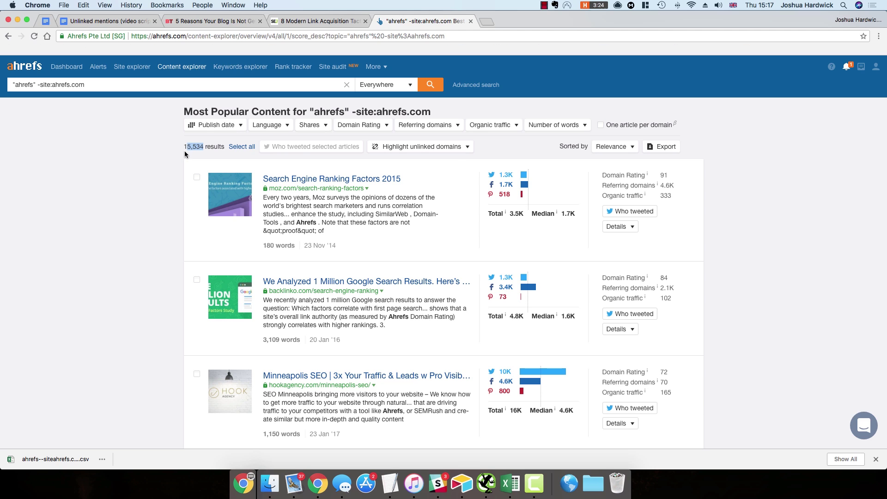
pyautogui.click(217, 127)
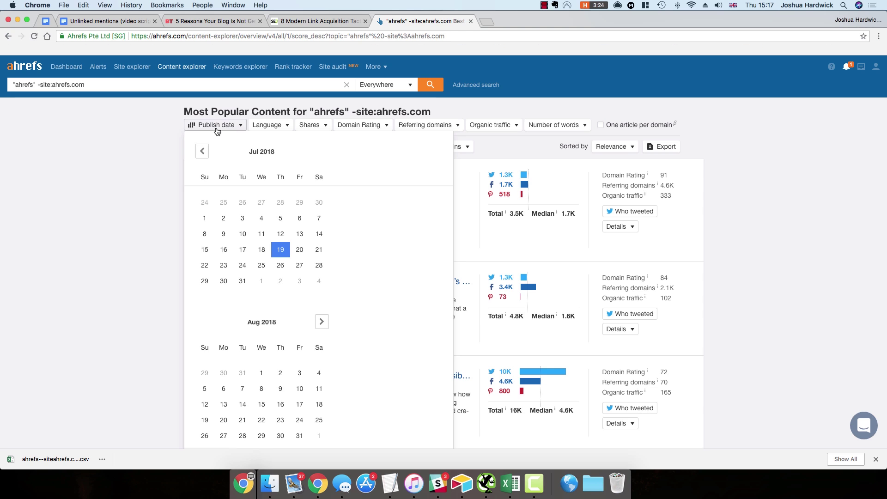
pyautogui.click(268, 125)
pyautogui.click(273, 154)
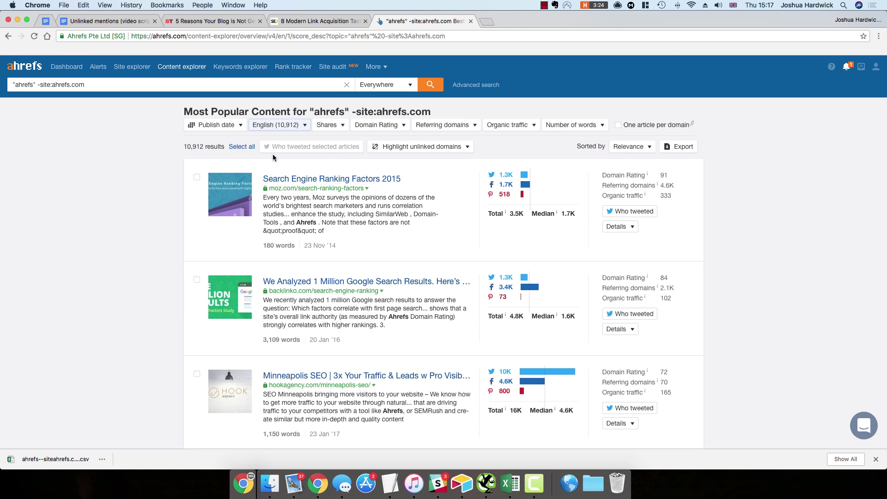
# - Add a minimum Domain Rating filter of 30
pyautogui.click(376, 125)
pyautogui.click(413, 155)
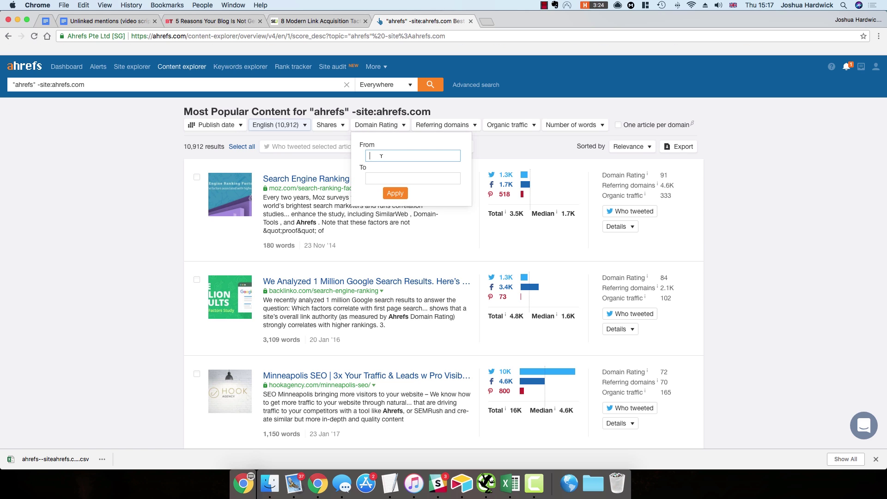
pyautogui.write('30')
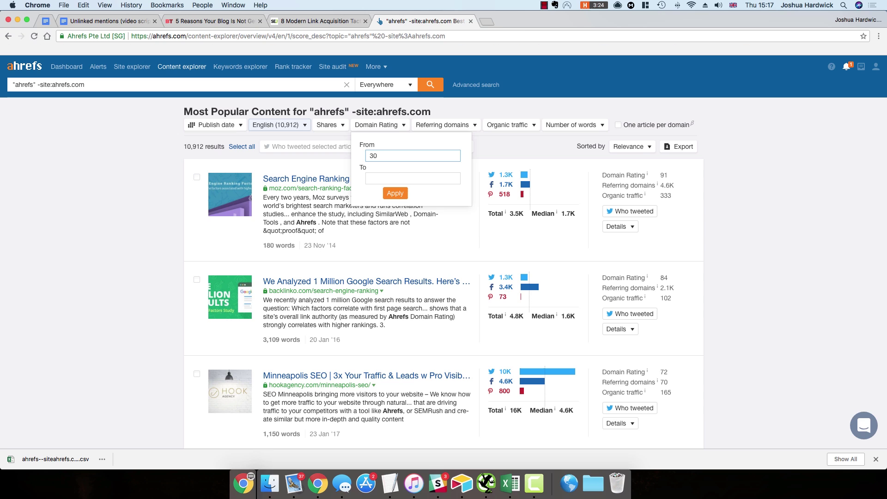
pyautogui.click(395, 192)
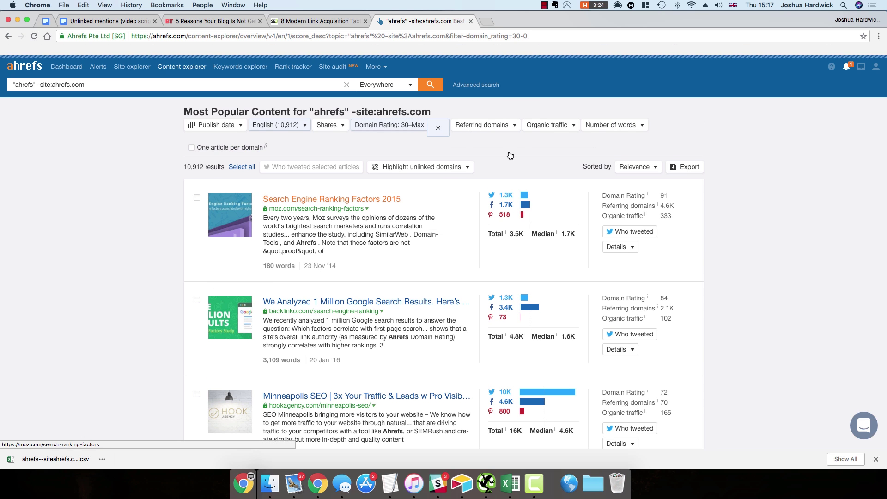
# - Add a minimum organic traffic filter of 50, leaving 564 results
pyautogui.click(542, 125)
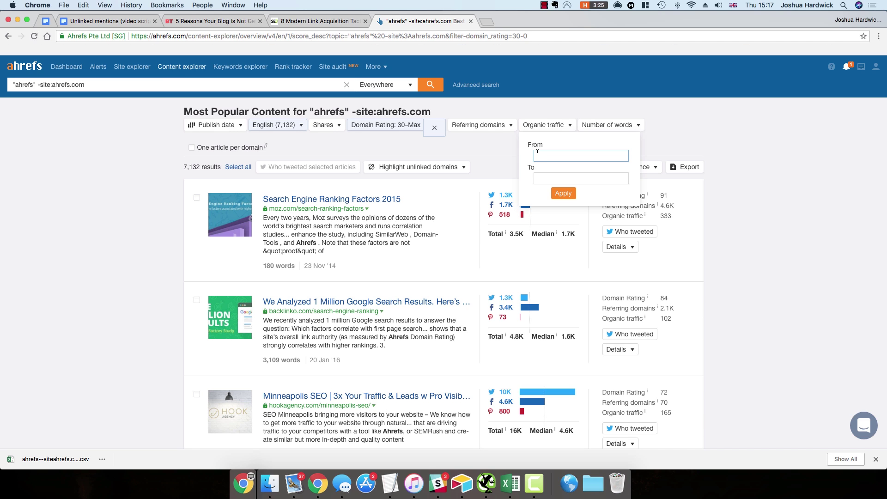
pyautogui.write('50')
pyautogui.click(563, 193)
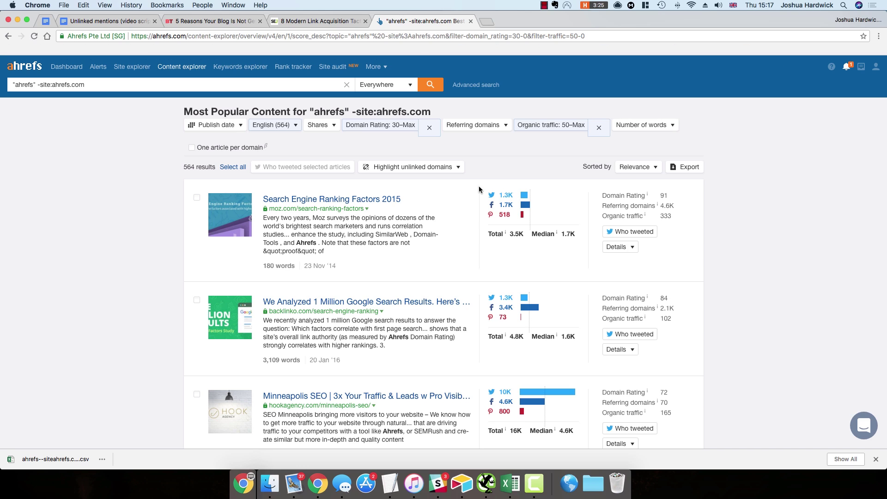
pyautogui.moveTo(178, 166); pyautogui.dragTo(195, 167)
# - Start a full CSV export of all 564 result rows
pyautogui.click(674, 173)
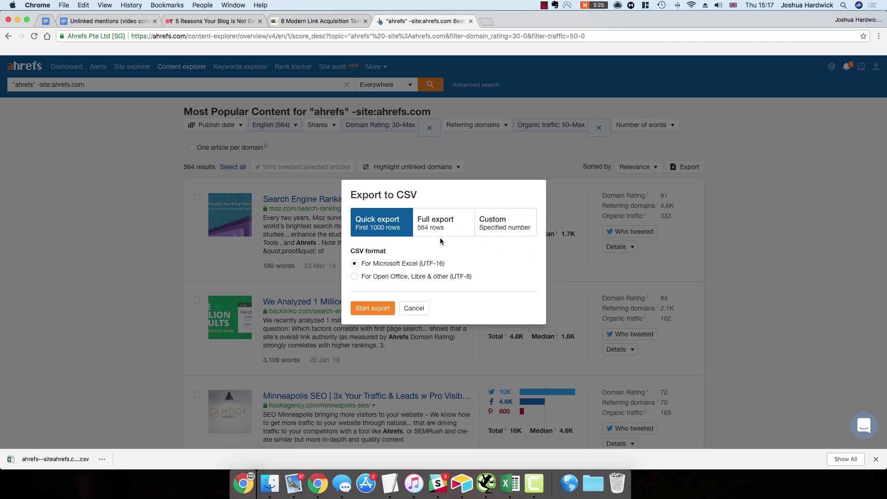
pyautogui.click(444, 230)
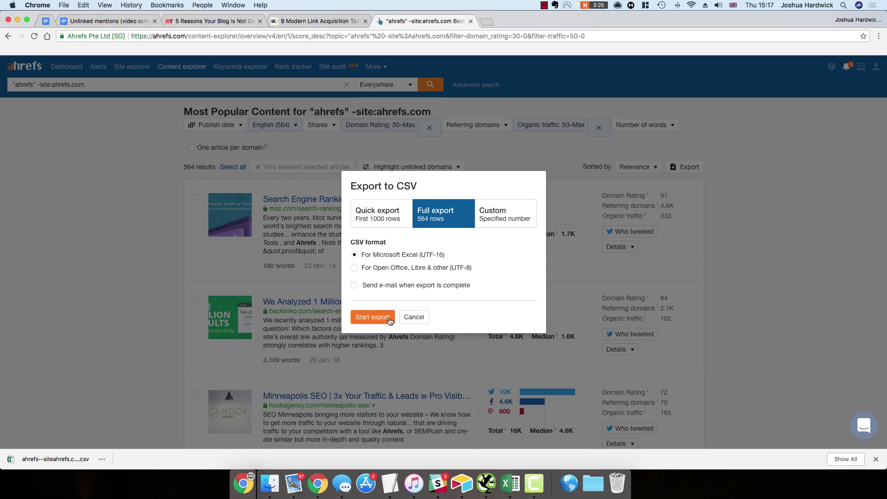
pyautogui.click(373, 317)
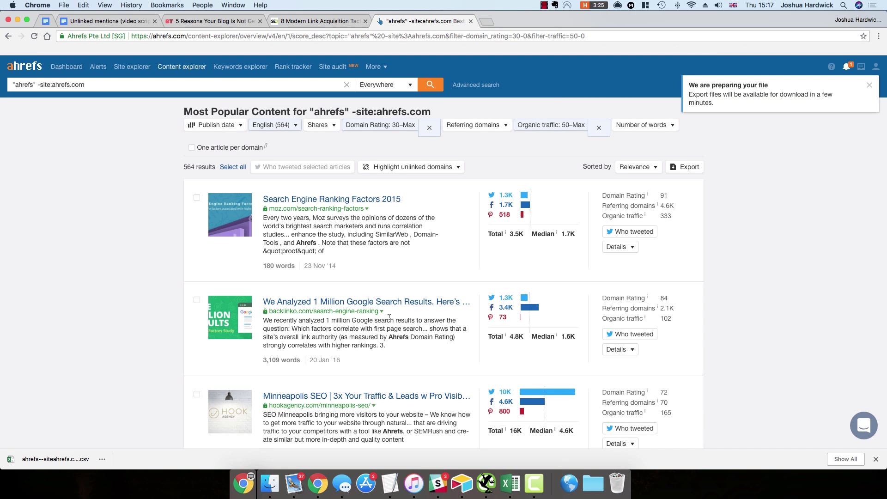
# - Download the newest file from the Exported files list
pyautogui.click(861, 67)
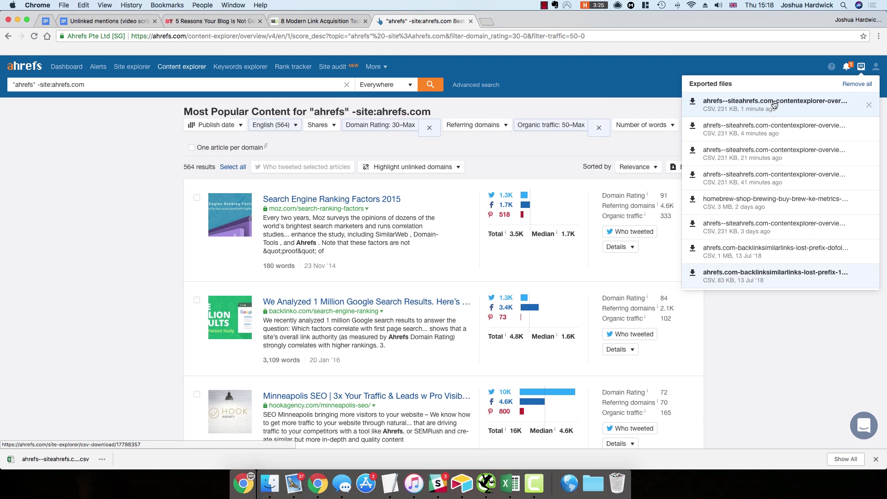
pyautogui.click(742, 104)
pyautogui.click(286, 181)
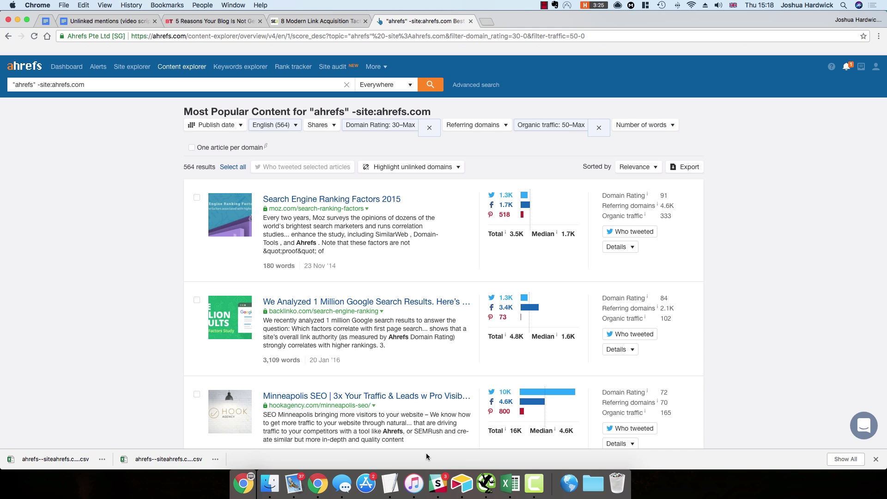
# - In Screaming Frog's Custom Search settings, set Filter 1 to Does Not Contain
pyautogui.click(486, 483)
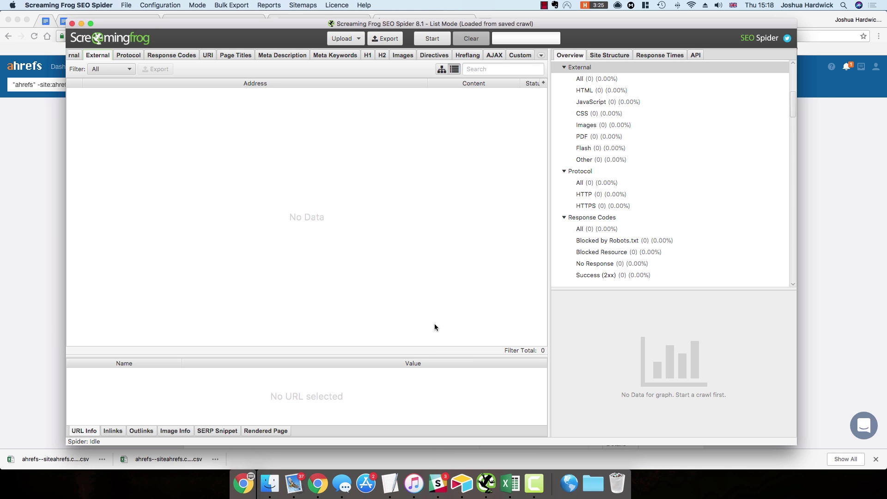
pyautogui.click(160, 5)
pyautogui.moveTo(157, 78)
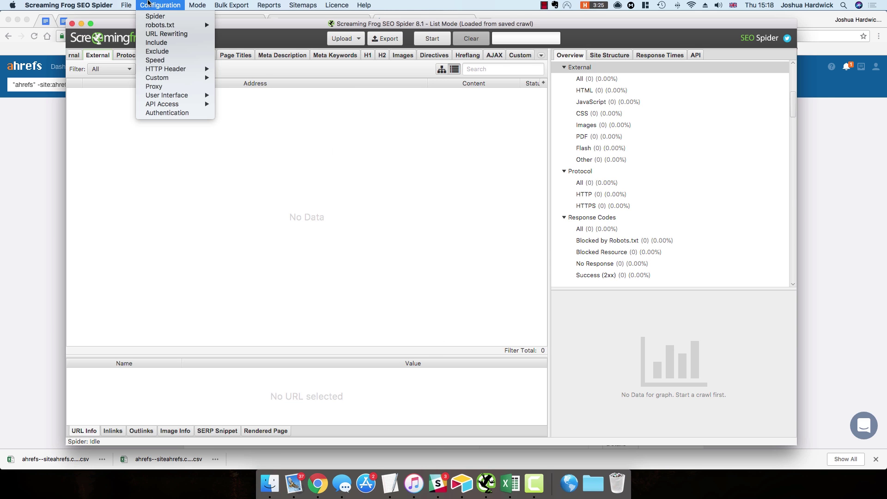
pyautogui.click(234, 76)
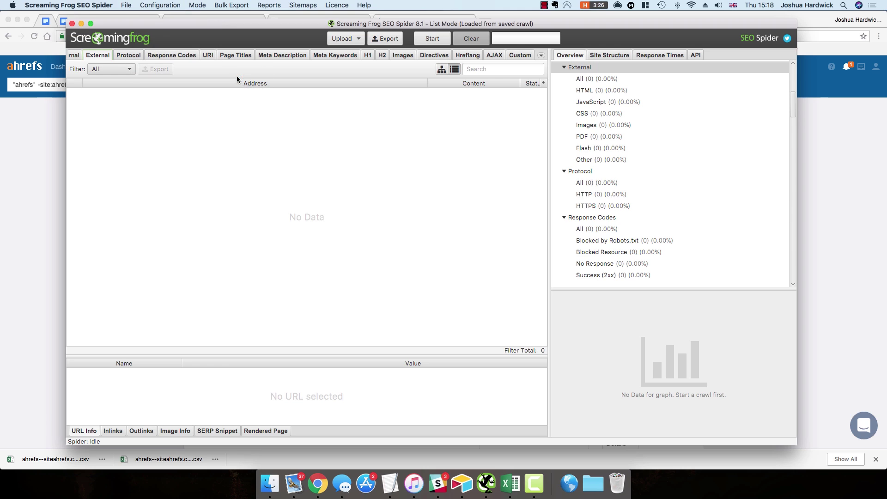
pyautogui.click(314, 153)
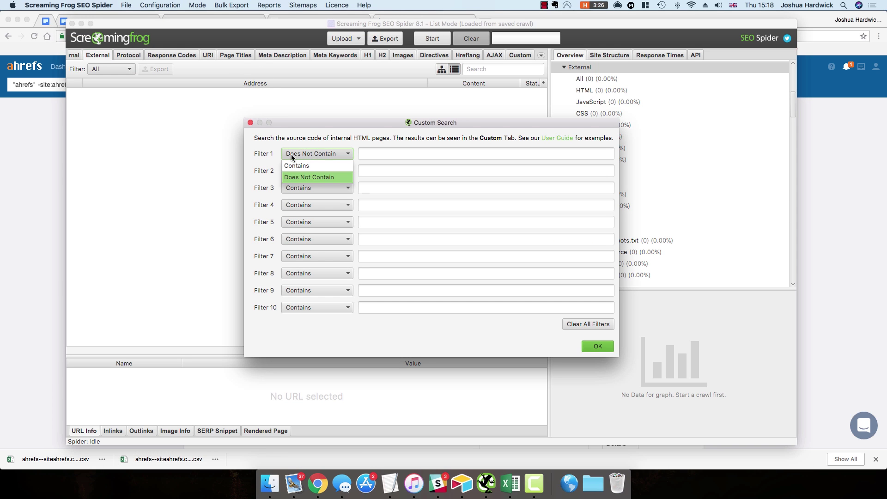
pyautogui.click(310, 176)
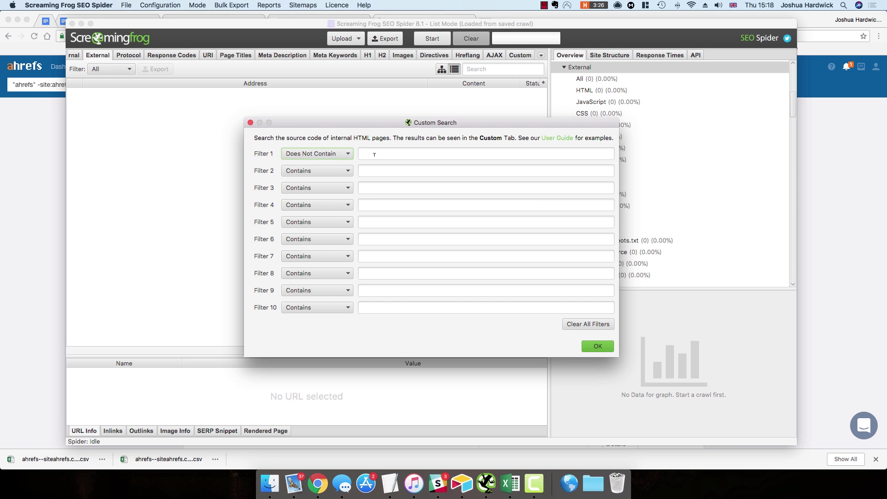
pyautogui.click(485, 153)
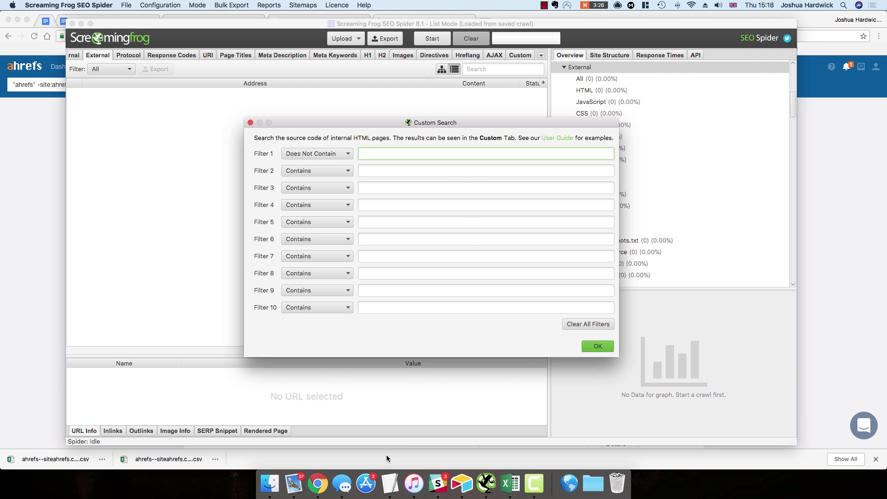
# - Paste the ahrefs.com anchor regex into Filter 1 and confirm the custom search
pyautogui.click(386, 478)
pyautogui.click(475, 197)
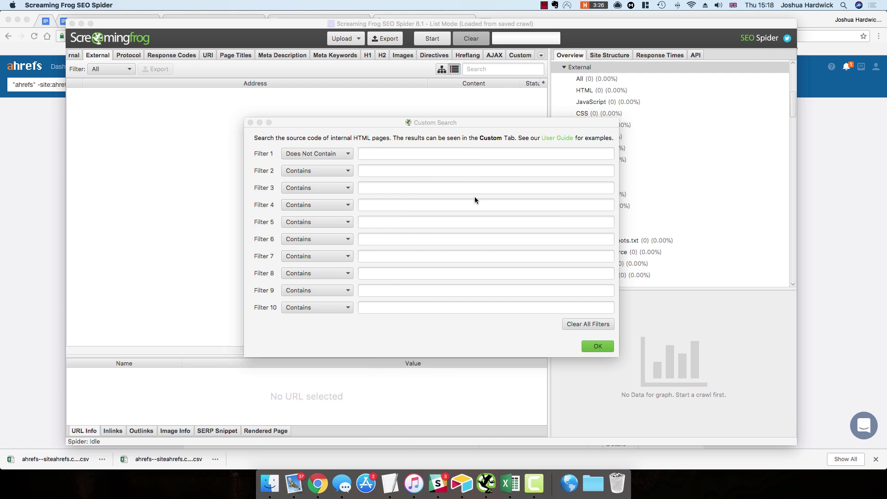
pyautogui.click(434, 153)
pyautogui.write('<a [^>]*\\bhref\\s*=\\s*"([^"]*ahrefs.com[^"]*)')
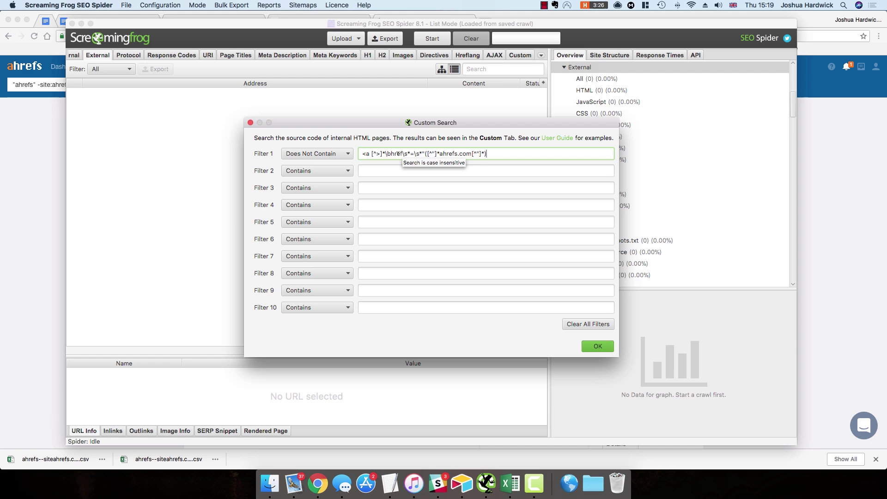
pyautogui.moveTo(439, 153); pyautogui.dragTo(472, 152)
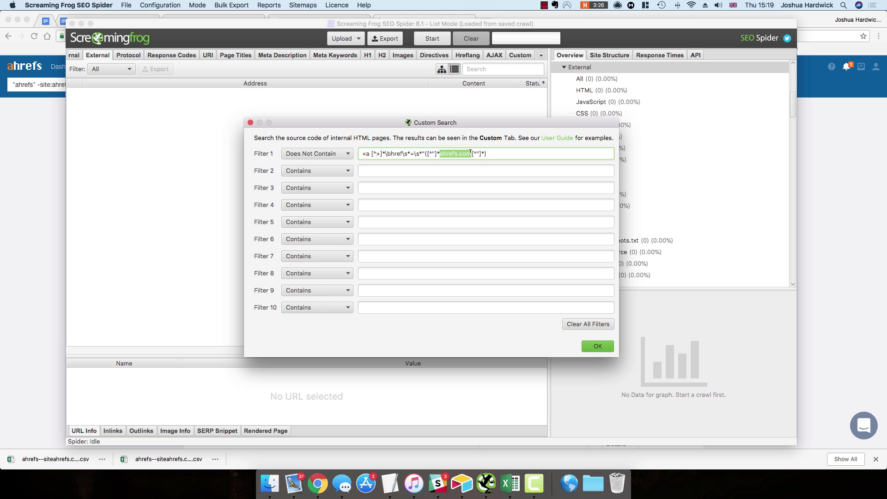
pyautogui.click(587, 346)
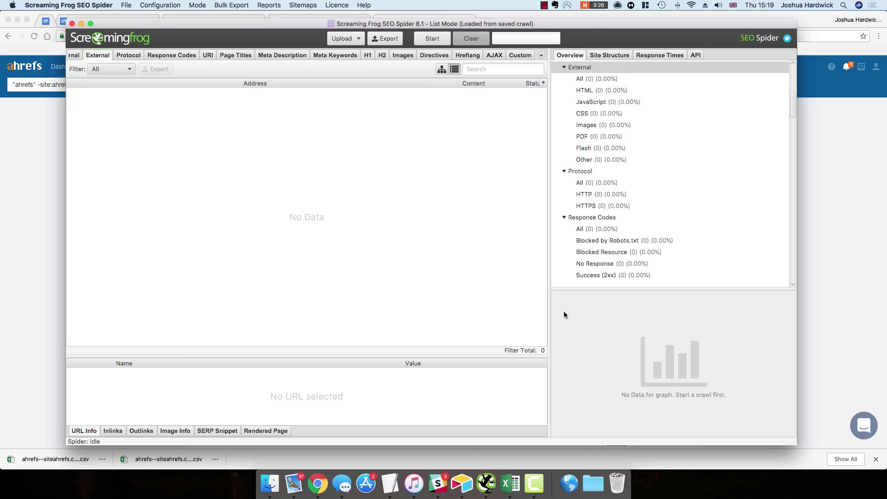
# - Enable Crawl Outside of Start Folder, set Limit Crawl Depth to 0, and save Spider settings
pyautogui.click(159, 5)
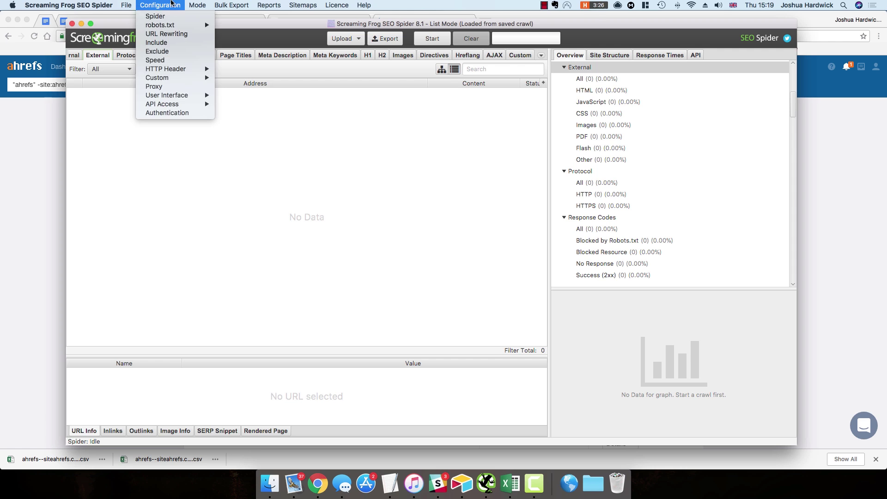
pyautogui.click(181, 16)
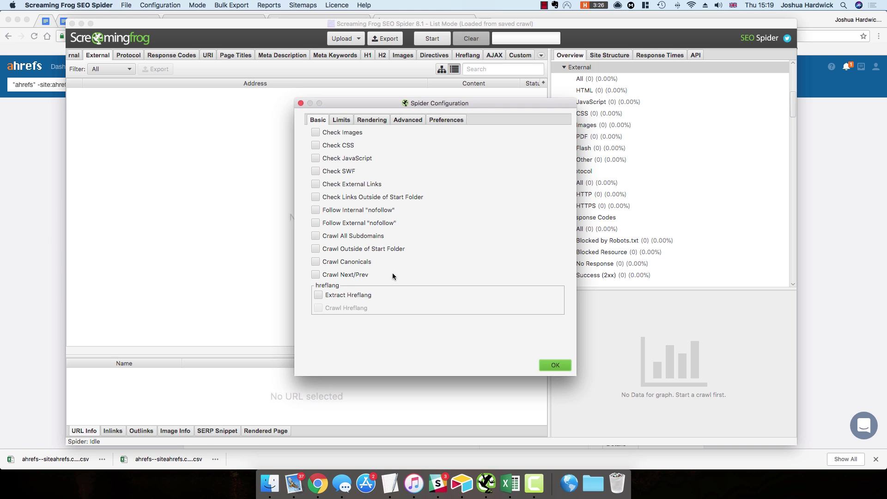
pyautogui.click(317, 249)
pyautogui.click(342, 120)
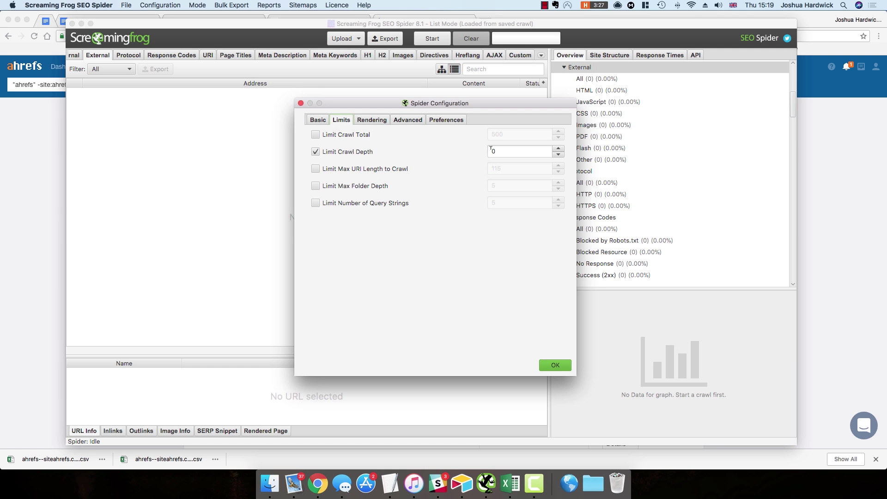
pyautogui.click(520, 151)
pyautogui.click(420, 169)
pyautogui.click(408, 120)
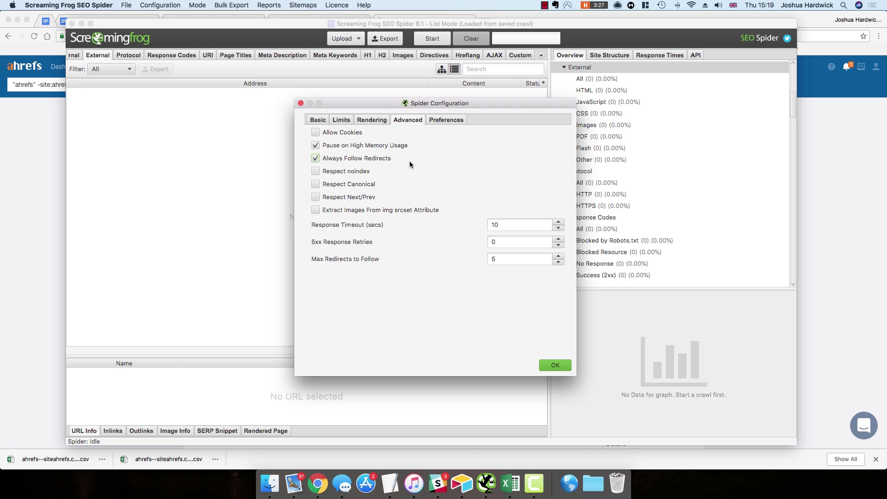
pyautogui.click(554, 364)
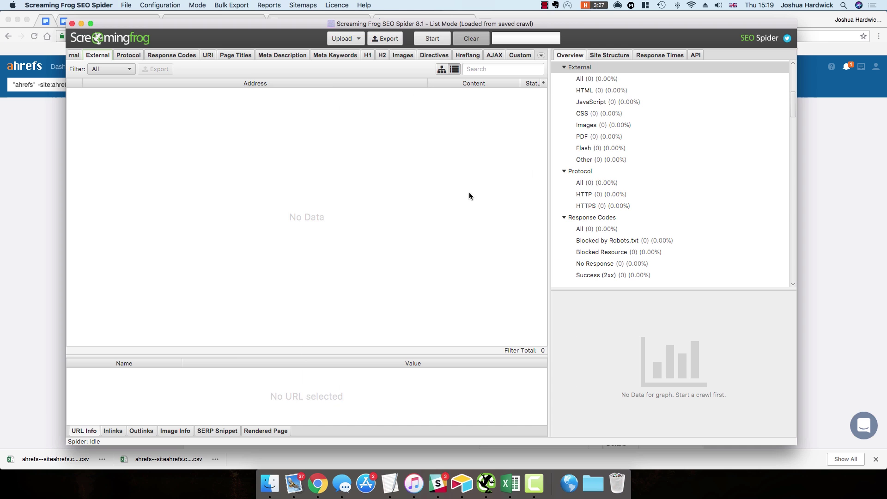
# - Select column C (Content URL) in the exported spreadsheet and copy it
pyautogui.click(50, 460)
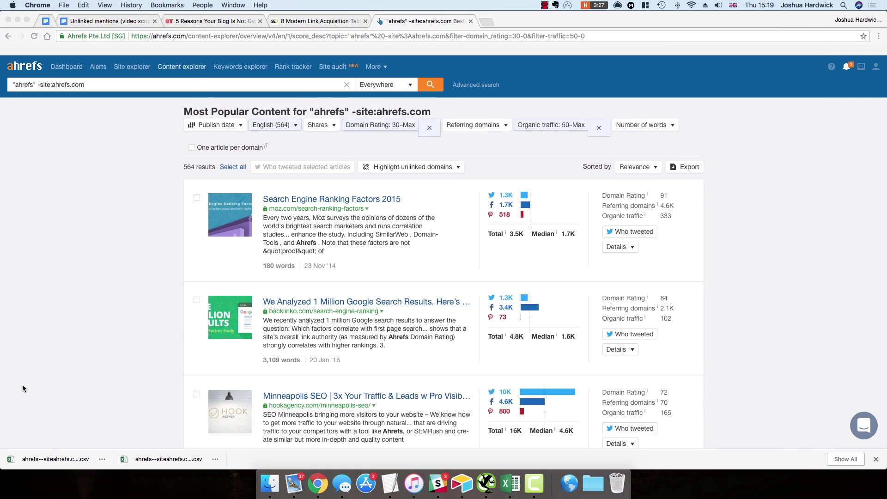
pyautogui.click(512, 483)
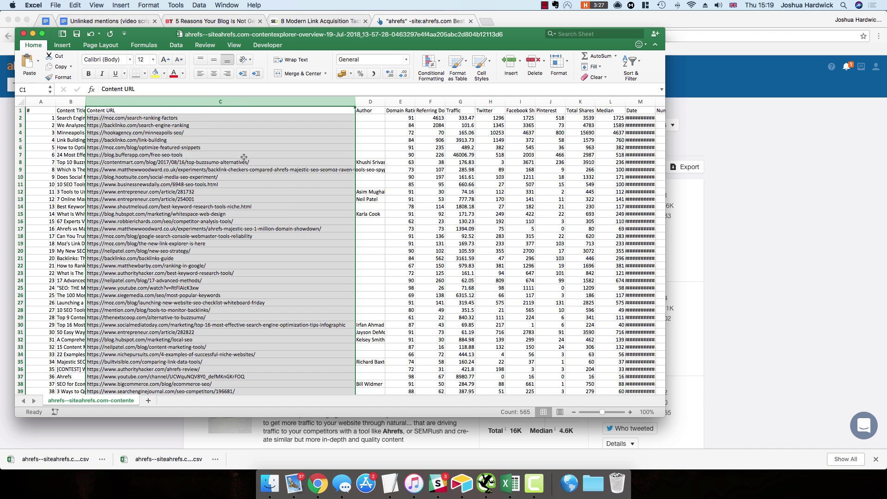
pyautogui.click(118, 124)
pyautogui.click(90, 111)
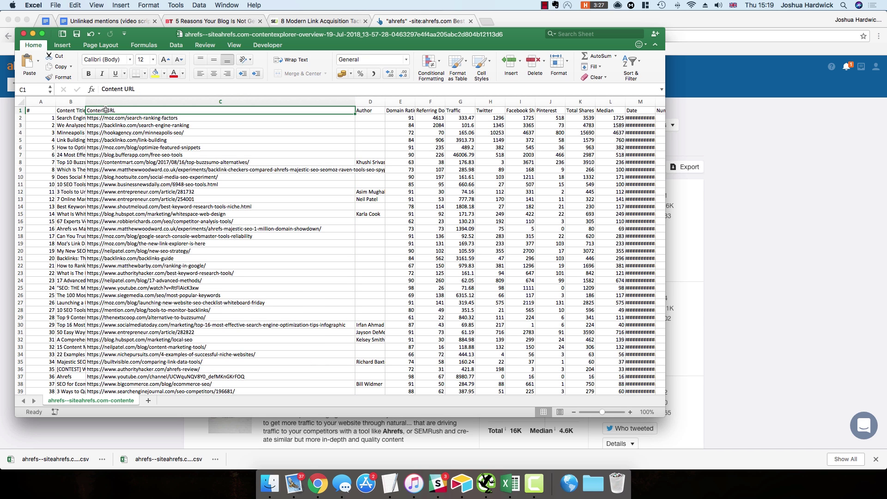
pyautogui.moveTo(164, 119); pyautogui.dragTo(164, 347)
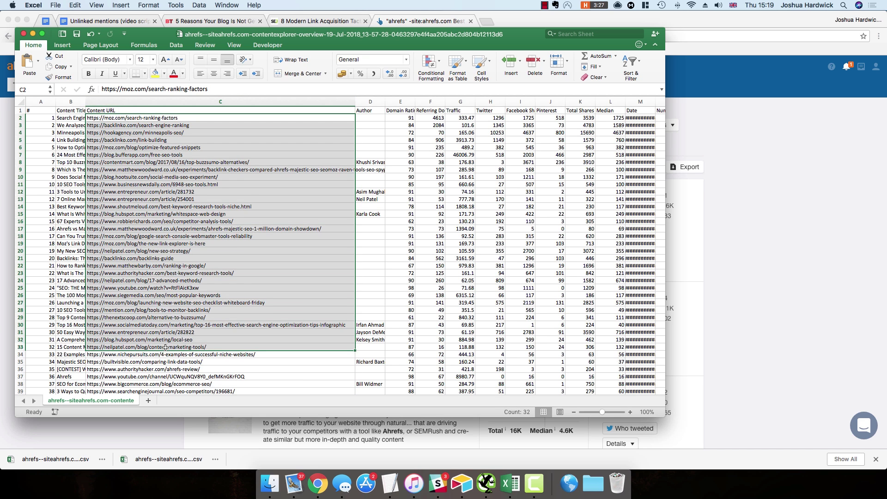
pyautogui.scroll(-15, 177, 306)
pyautogui.scroll(-5, 177, 307)
pyautogui.scroll(-5, 177, 306)
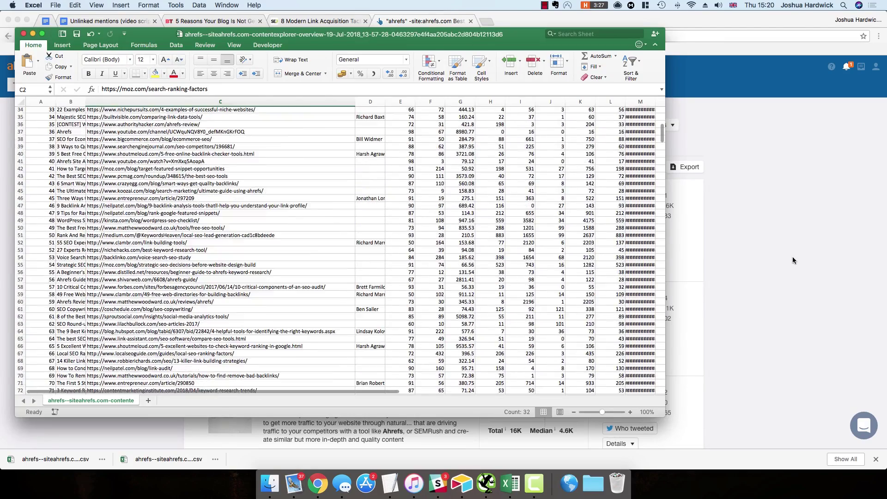
pyautogui.press('super+Tab')
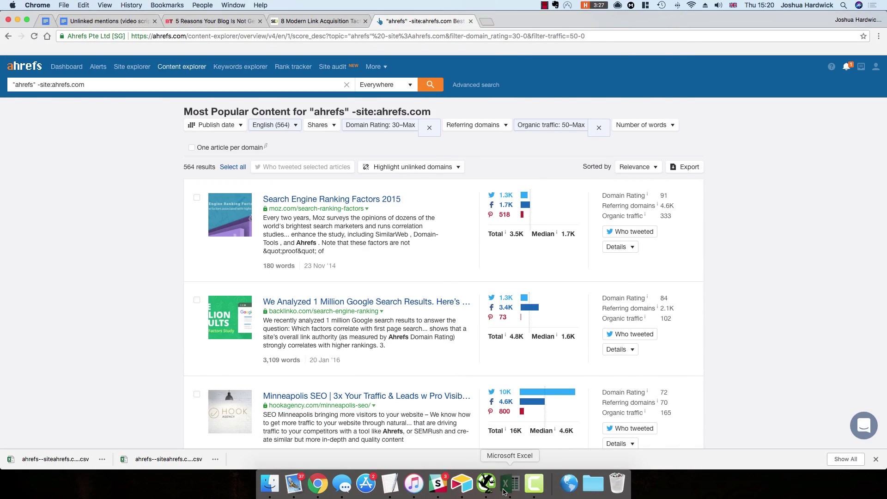
pyautogui.press('super+Tab')
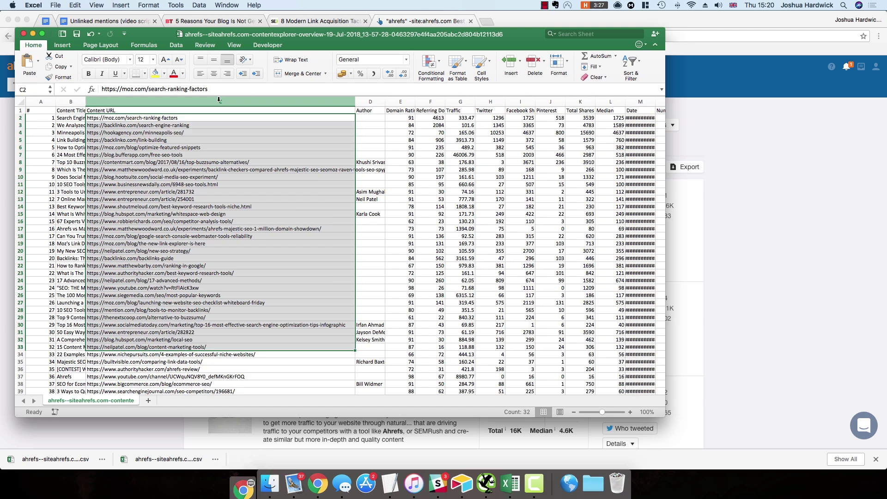
pyautogui.click(220, 102)
pyautogui.rightClick(243, 180)
pyautogui.click(302, 193)
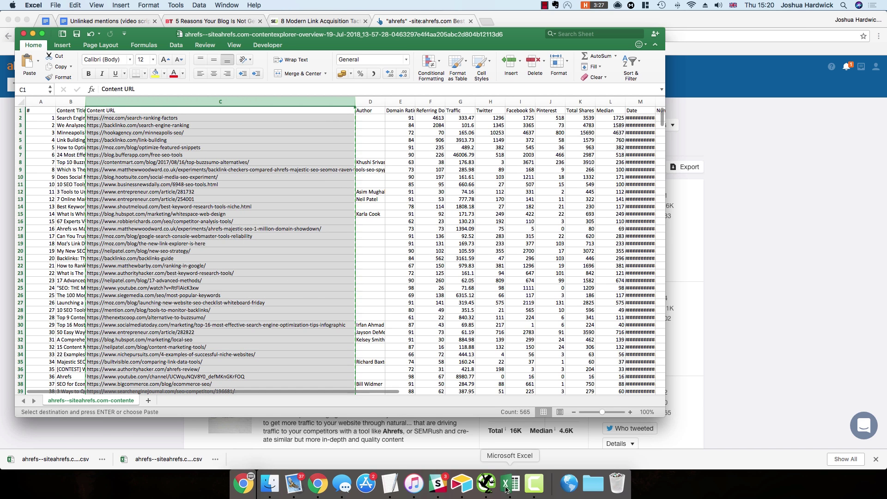
pyautogui.click(487, 483)
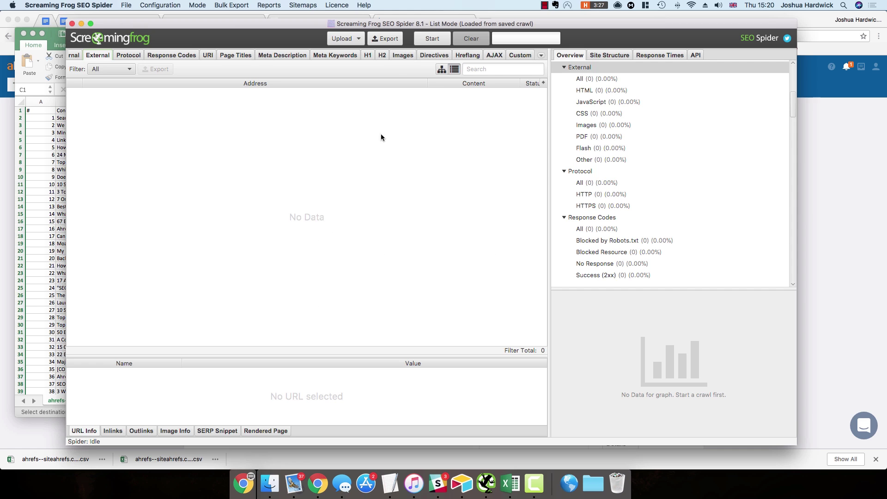
# - Paste the copied URLs into the List mode crawl list, confirm 564 found, and start crawling
pyautogui.click(353, 39)
pyautogui.click(348, 78)
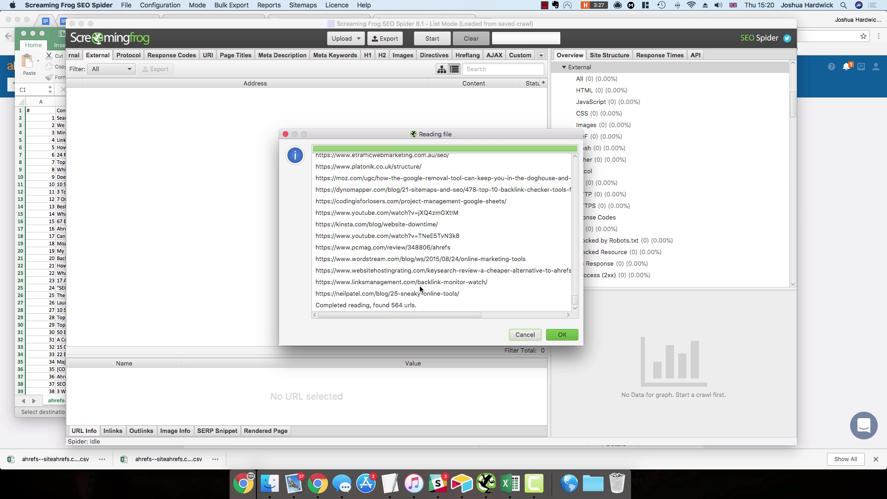
pyautogui.click(323, 307)
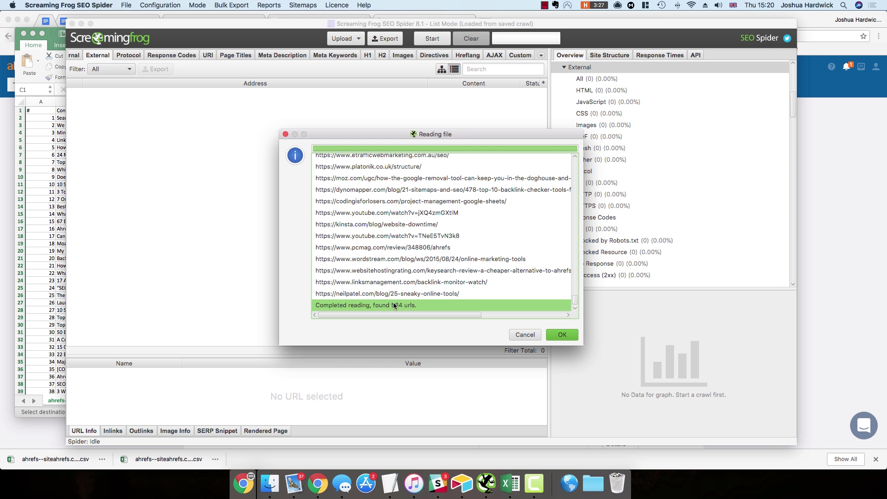
pyautogui.press('super+Tab')
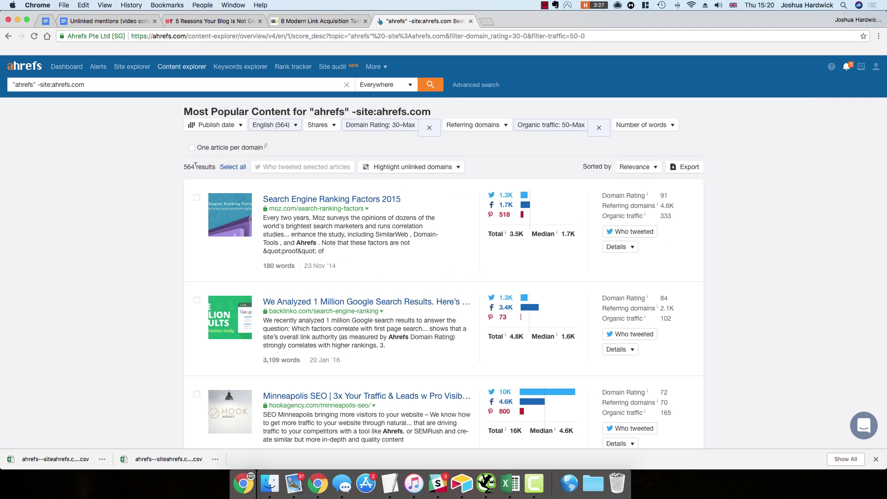
pyautogui.click(485, 484)
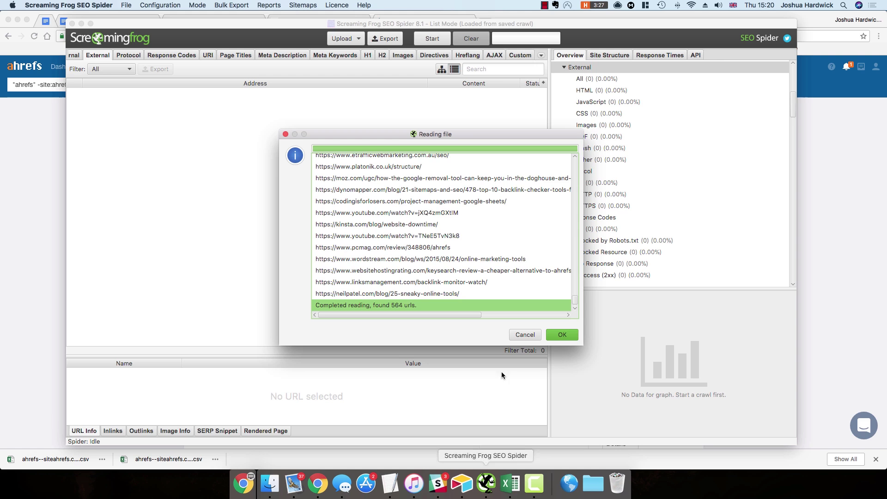
pyautogui.click(563, 335)
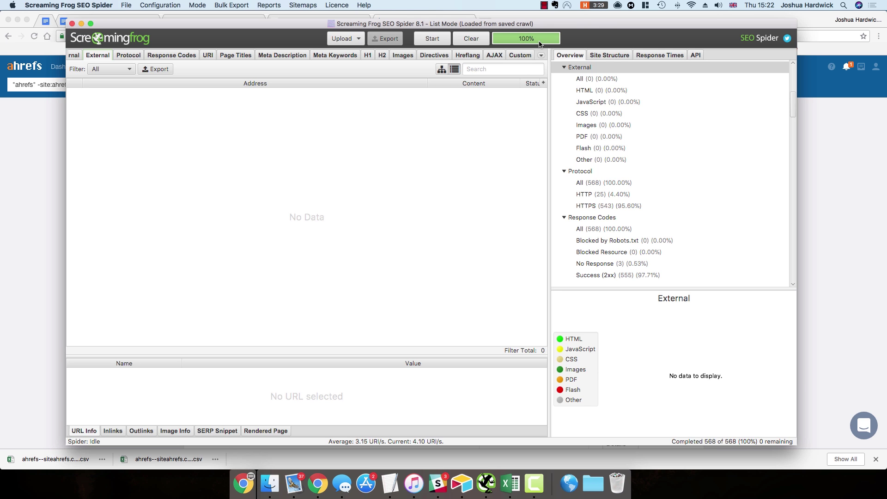
# - Show the Custom tab's Does Not Contain results and review the 218 URLs, including xsellco
pyautogui.click(515, 54)
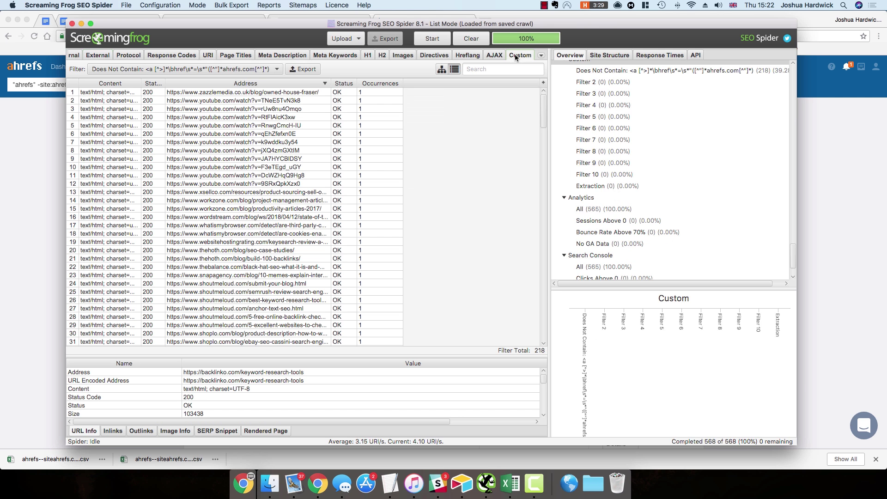
pyautogui.click(541, 55)
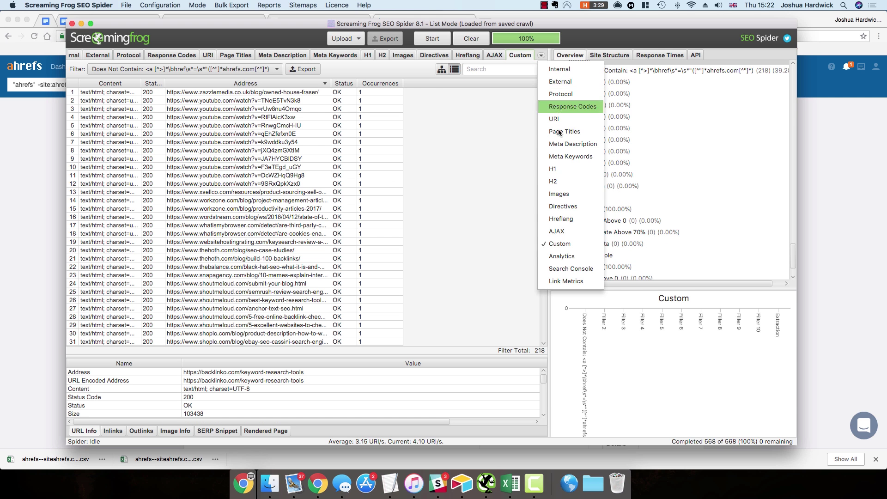
pyautogui.click(566, 246)
pyautogui.click(184, 69)
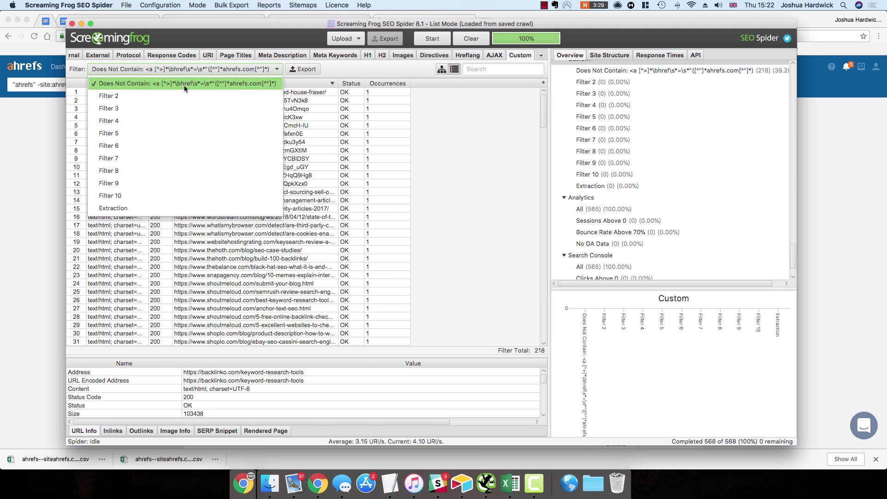
pyautogui.click(70, 70)
pyautogui.click(111, 83)
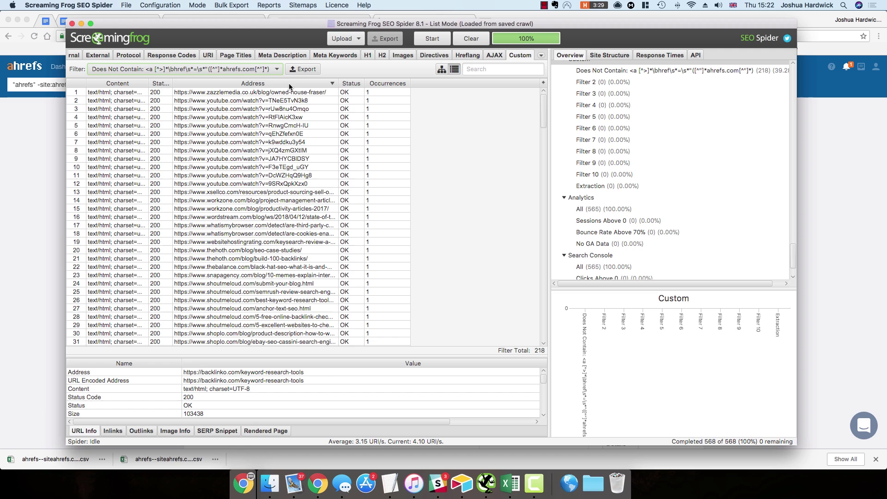
pyautogui.click(295, 192)
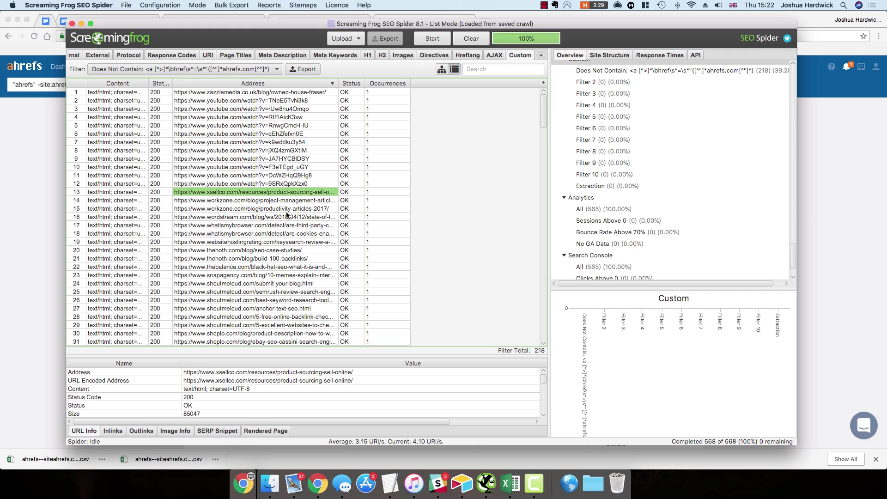